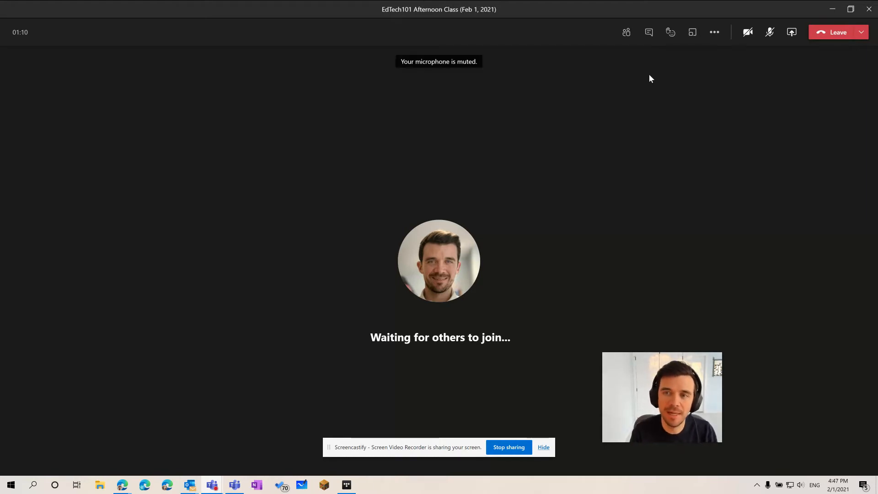
Show the meeting chat, and return to the 3) Microsoft 365 channel posts by closing the meeting details.
left_click(649, 33)
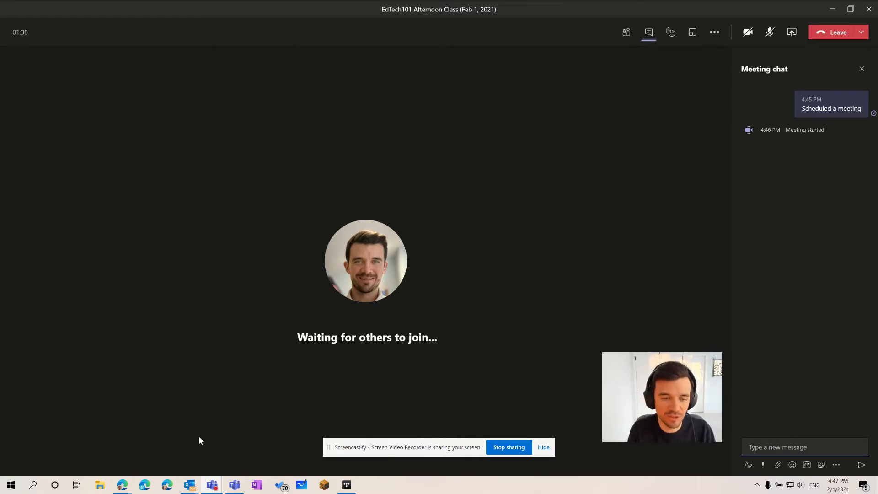
left_click(212, 485)
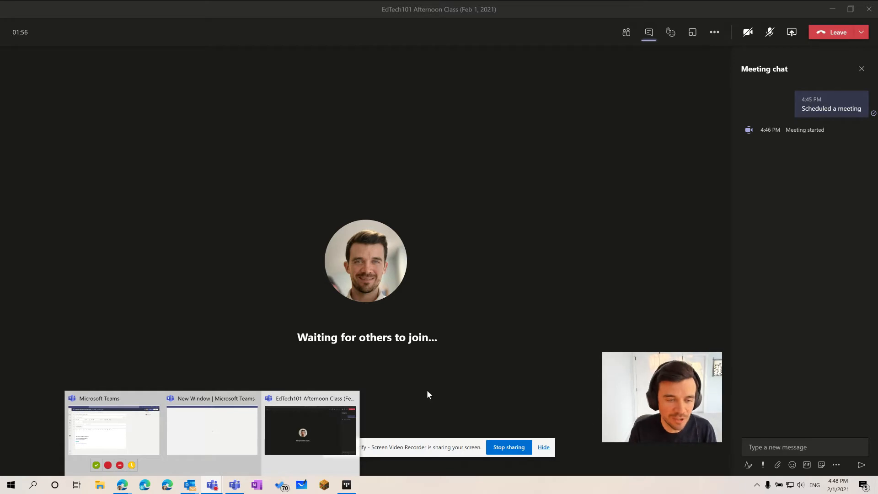
left_click(104, 419)
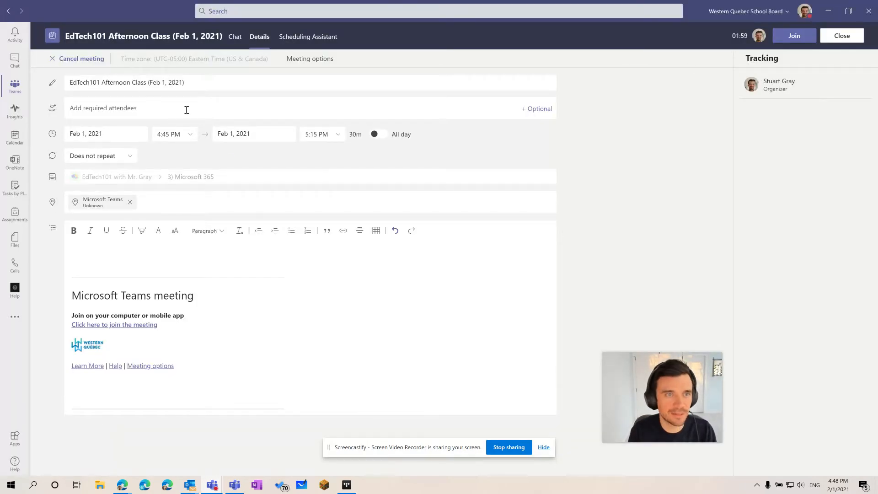
left_click(838, 40)
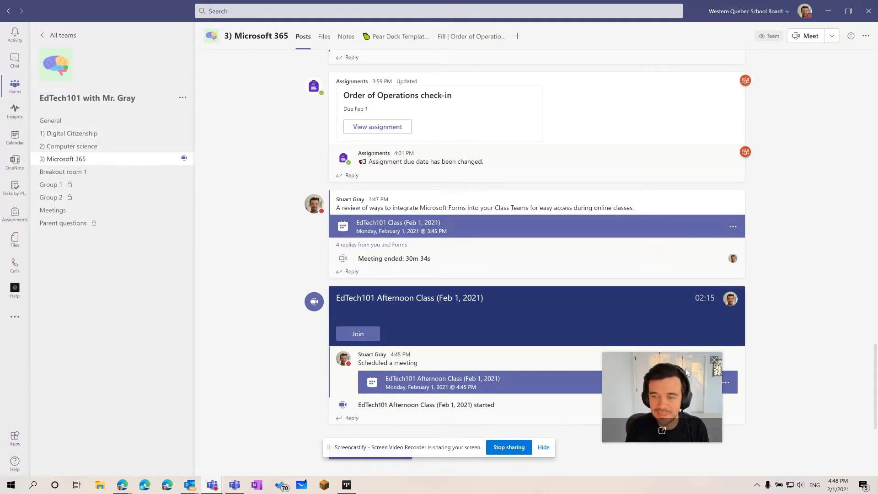
left_click_drag(679, 379, 826, 400)
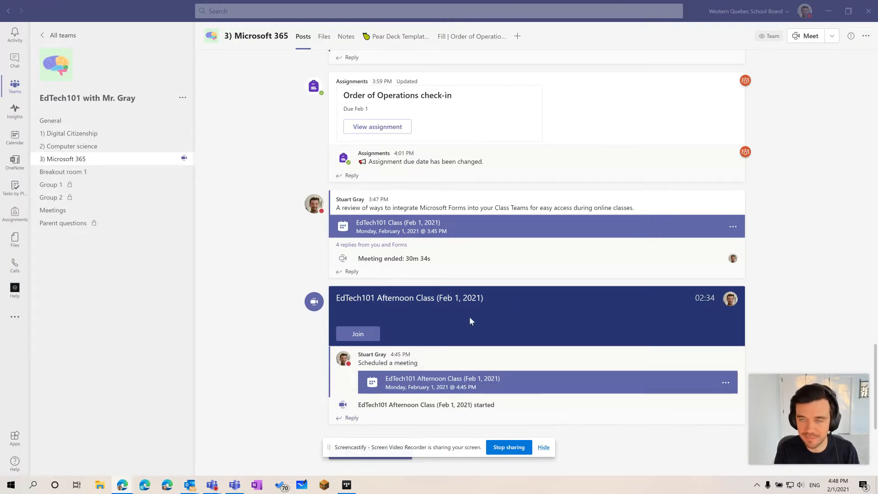
Start a reply to the EdTech101 Afternoon Class (Feb 1, 2021) post and find and open the Forms app for it.
left_click(347, 419)
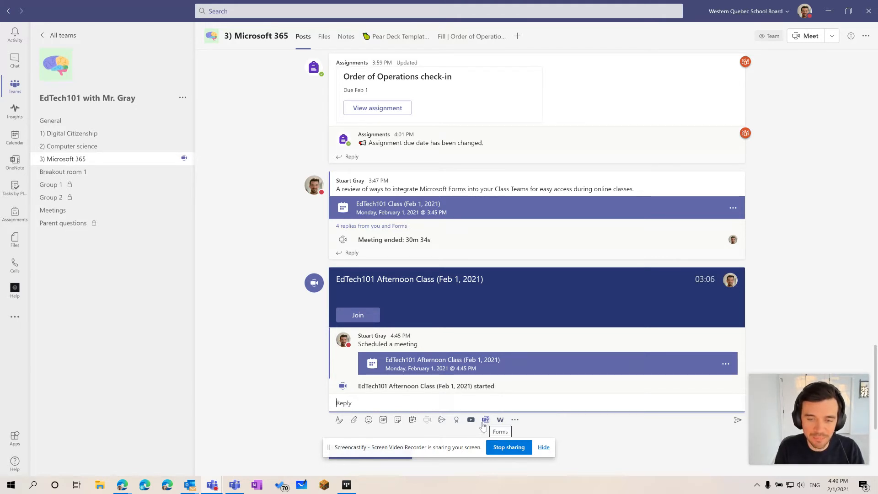
left_click(516, 420)
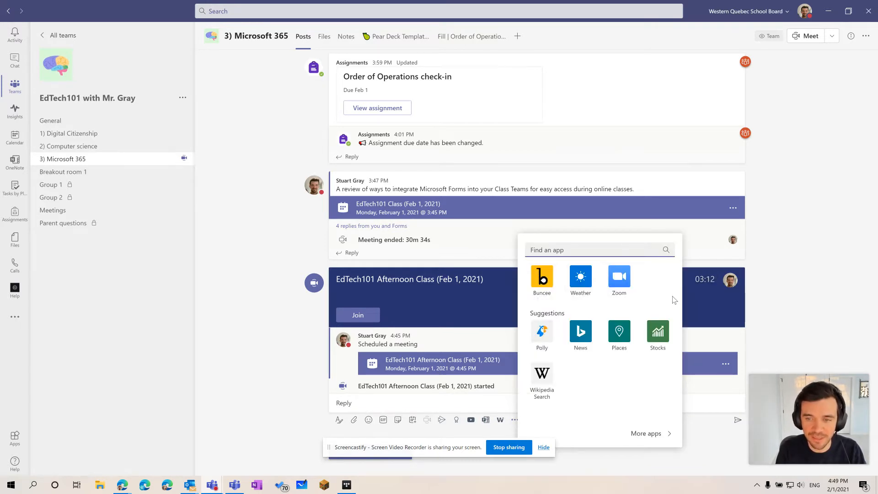
type("Form")
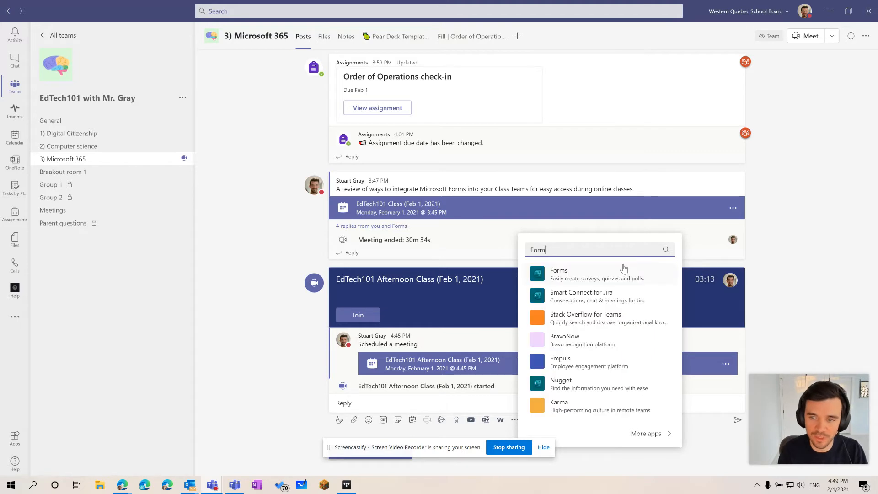
type("s")
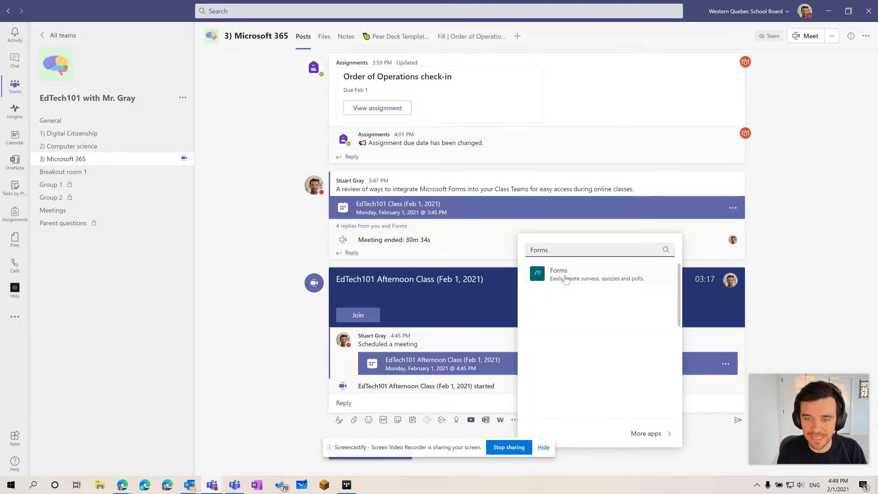
left_click(566, 277)
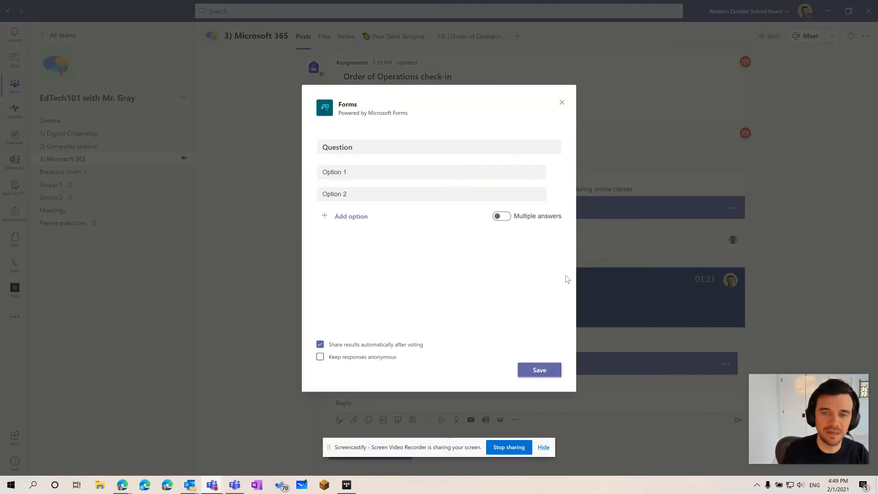
Set the poll question to "Are you feeling prepared for our upcoming assessment?".
left_click(356, 147)
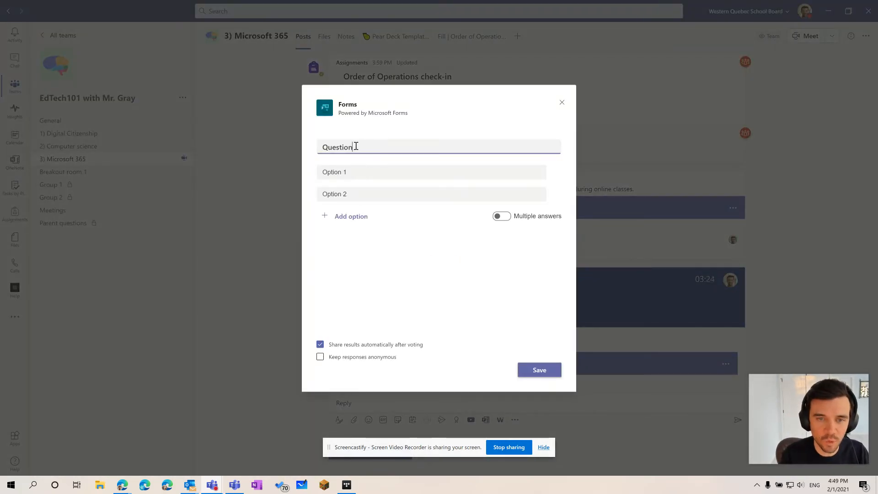
double_click(356, 147)
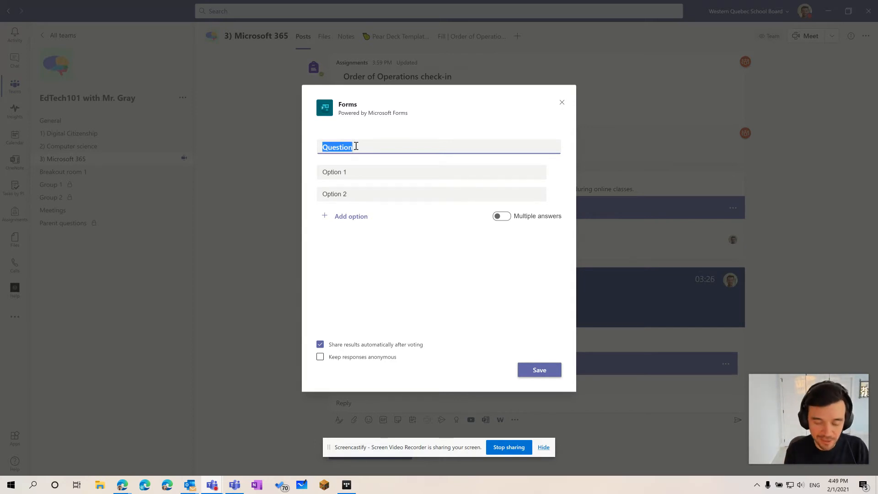
type("Are you feel")
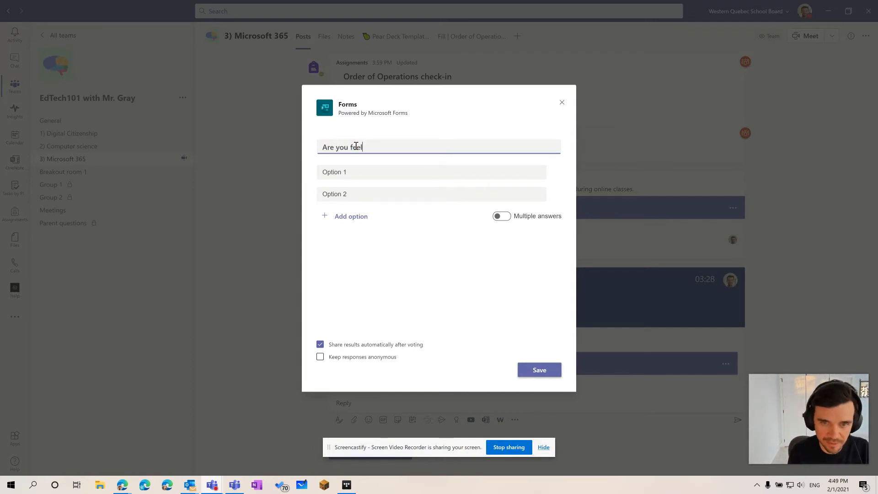
type("ing prepared for ")
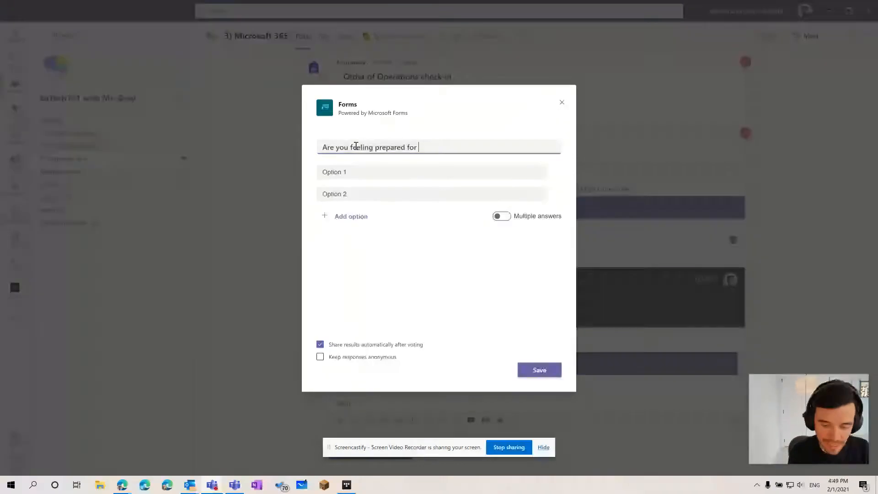
type("our upco")
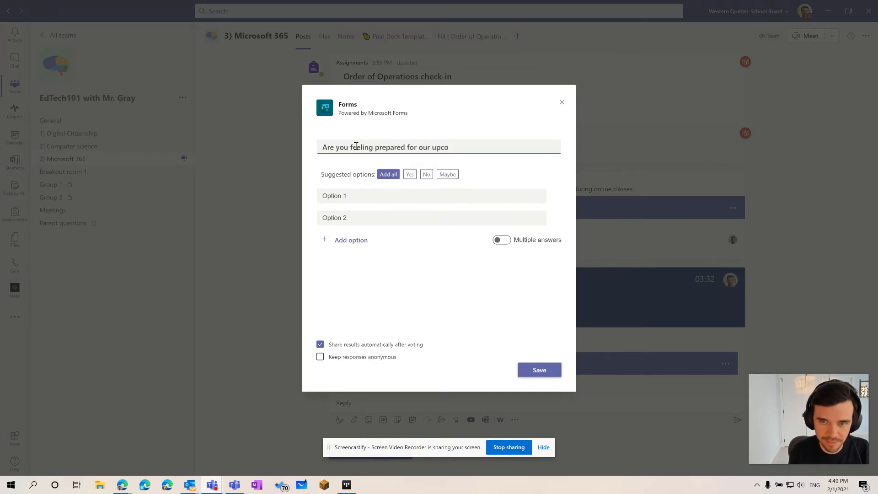
type("ming assessment?")
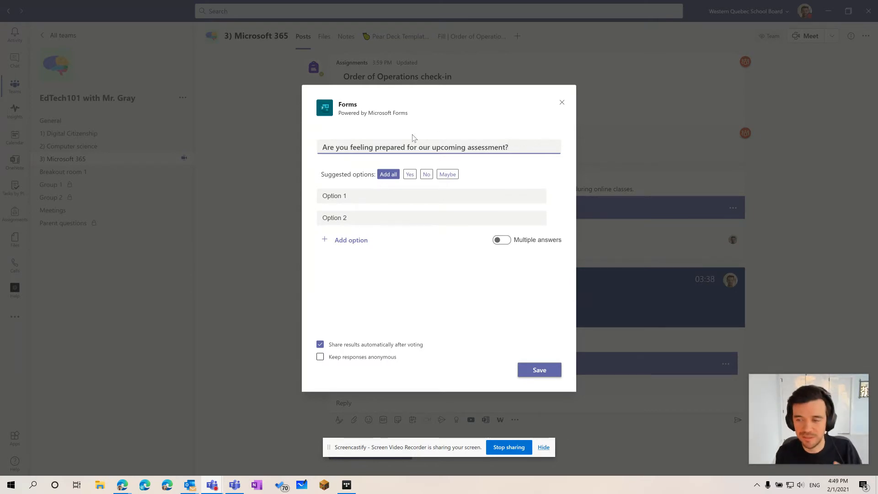
Add all the suggested answers to the poll and delete Maybe, leaving Yes and No.
left_click(389, 175)
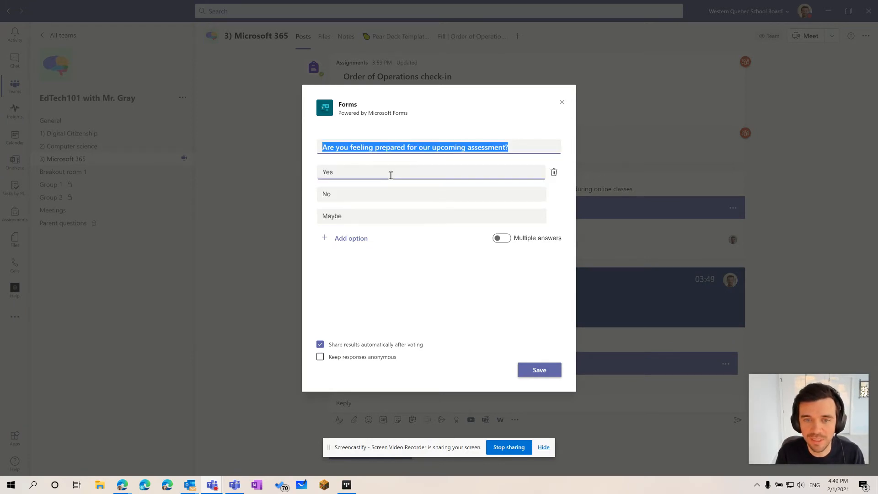
left_click(407, 259)
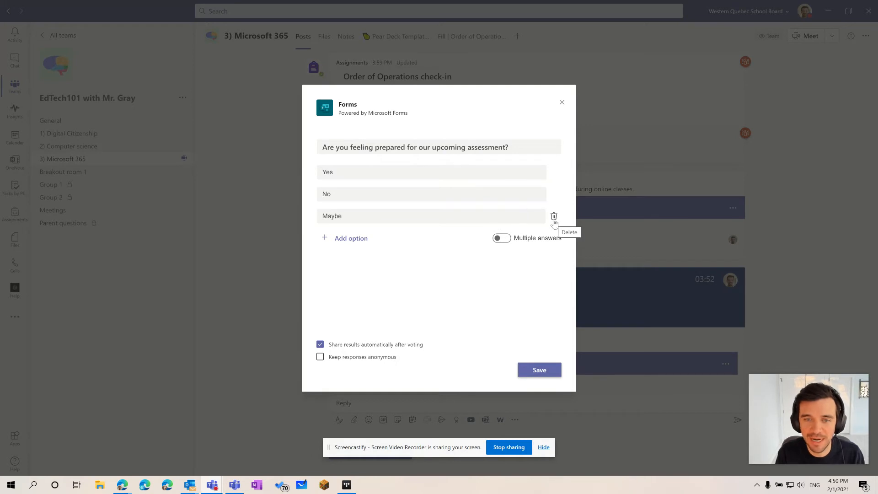
left_click(554, 217)
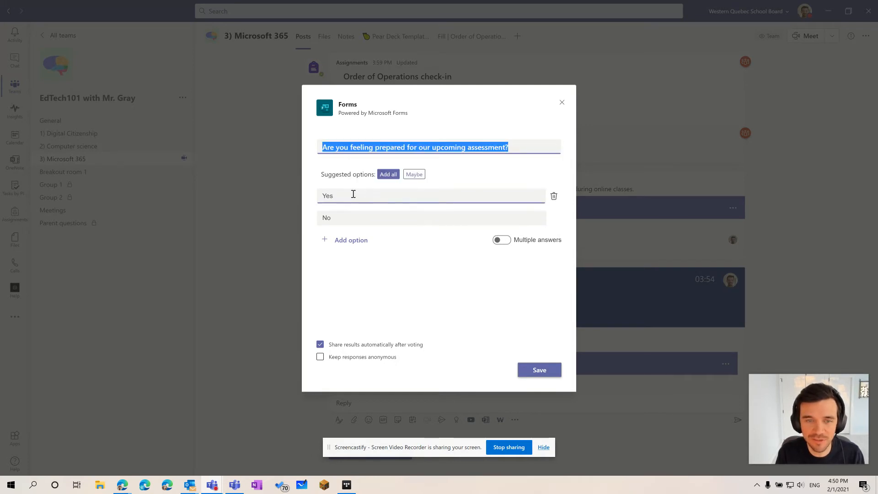
left_click(477, 283)
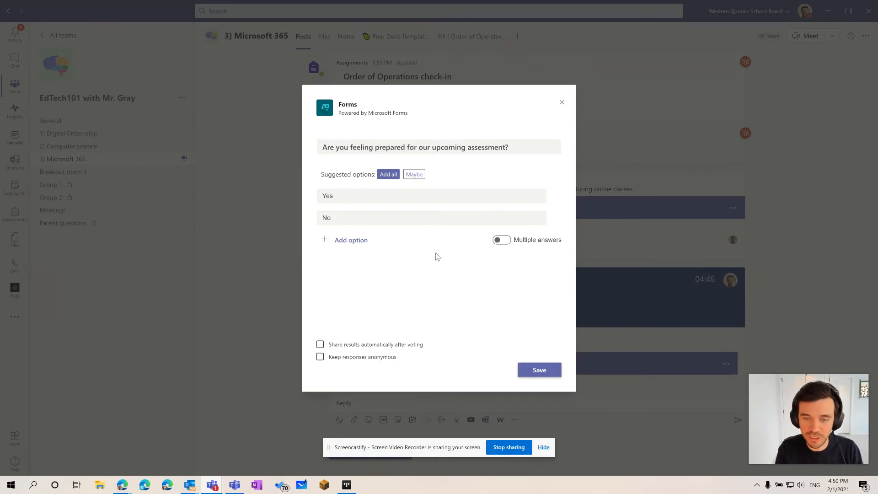
Save and send the poll with automatic result sharing off, and switch to the EdTech101 Afternoon Class meeting window.
left_click(540, 370)
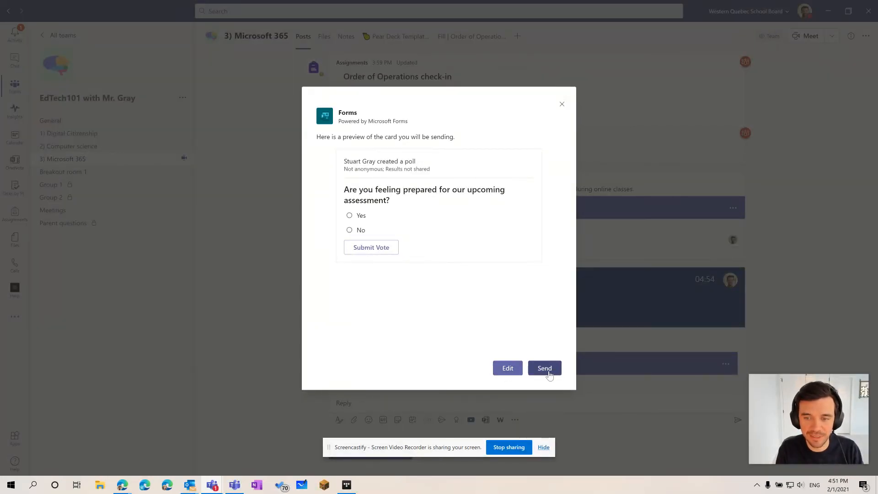
left_click(545, 368)
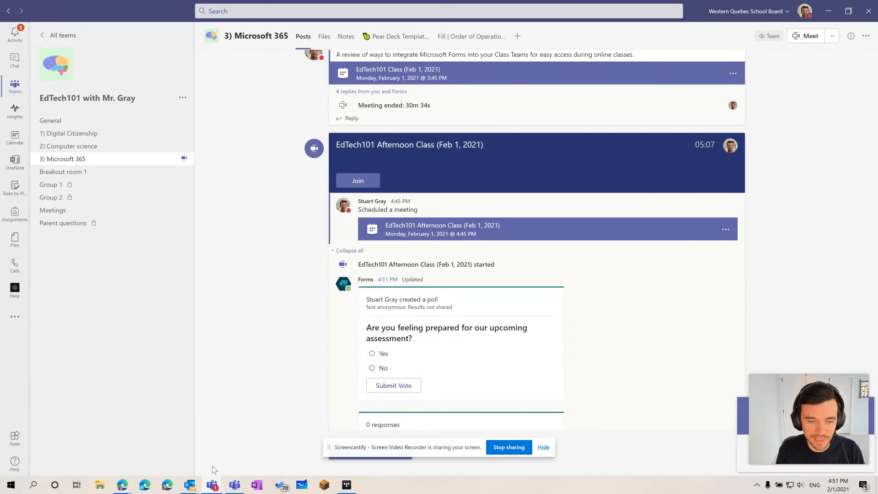
mouse_move(212, 488)
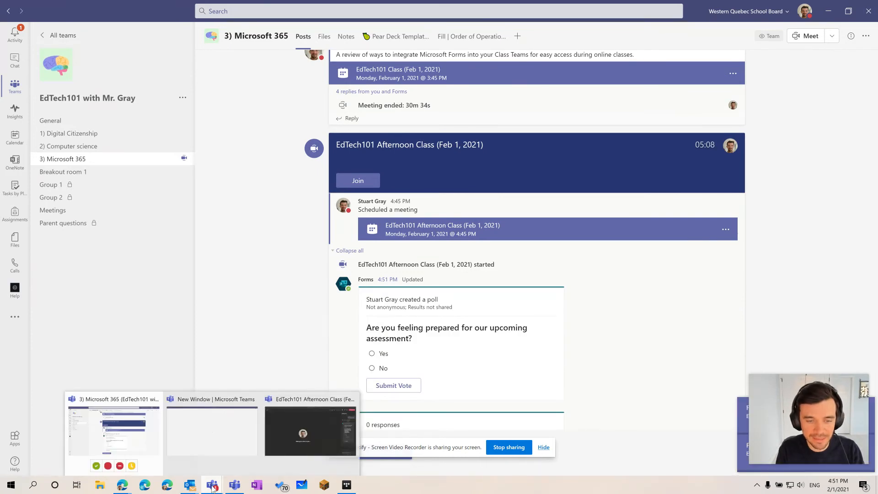
left_click(292, 429)
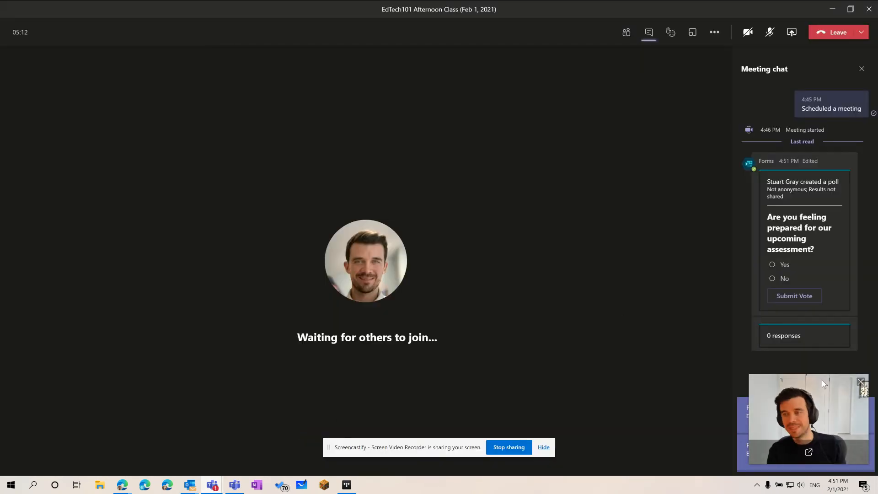
Hide and reopen the meeting chat, and submit a Yes vote in the assessment poll.
mouse_move(833, 229)
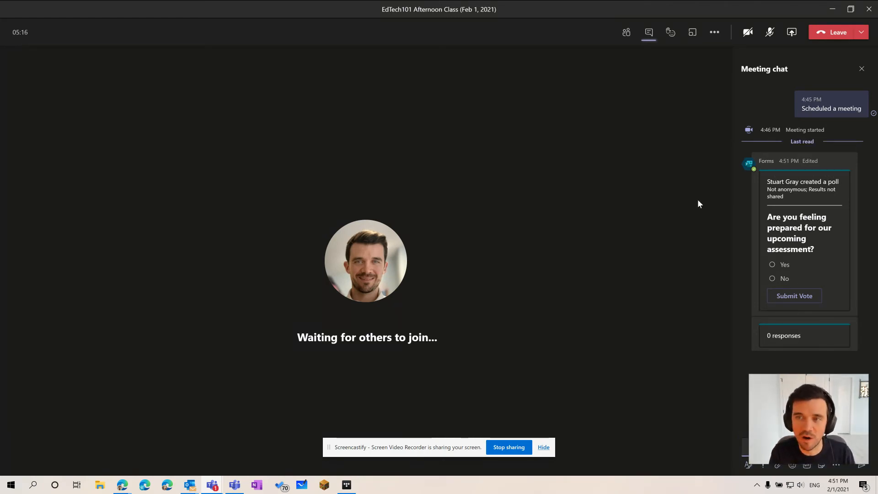
left_click(649, 40)
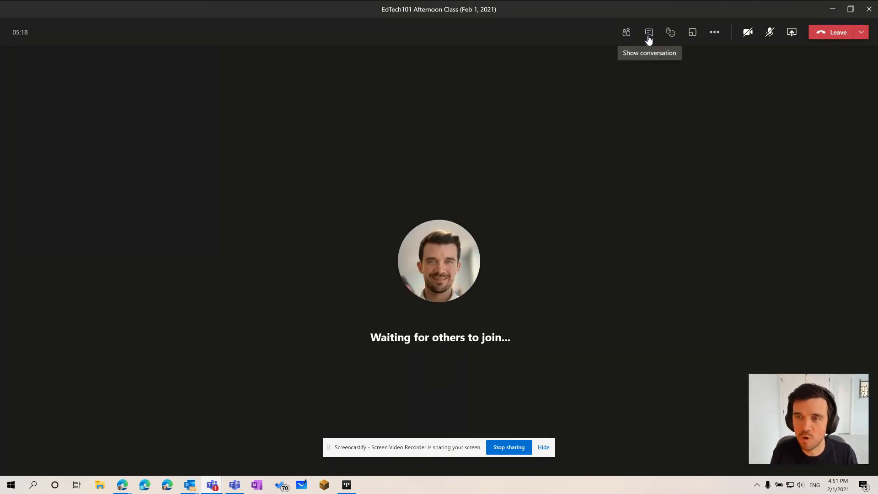
left_click(649, 40)
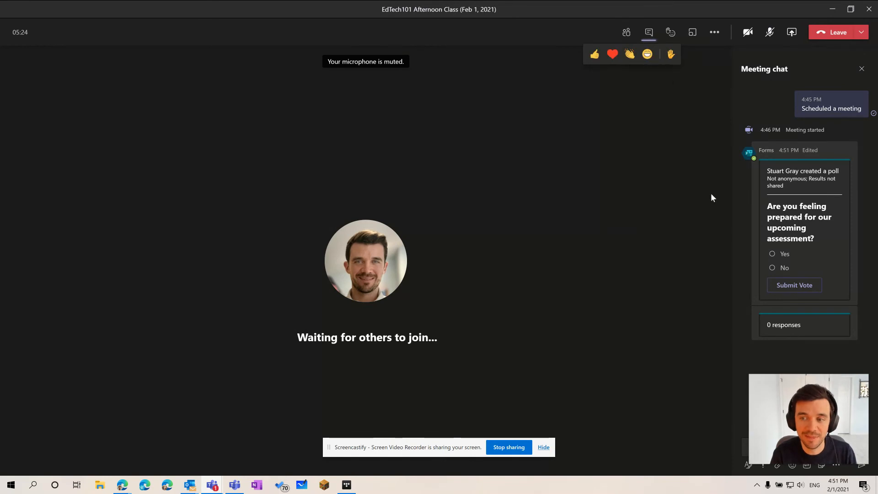
mouse_move(785, 180)
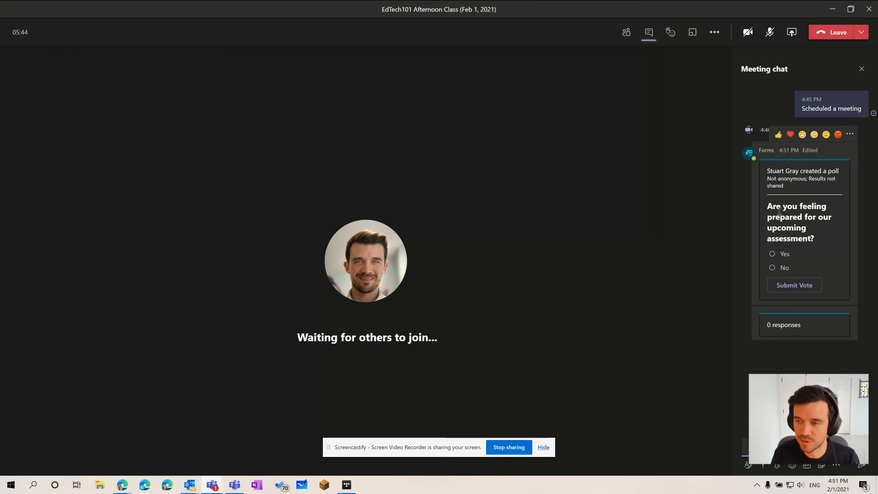
left_click(773, 254)
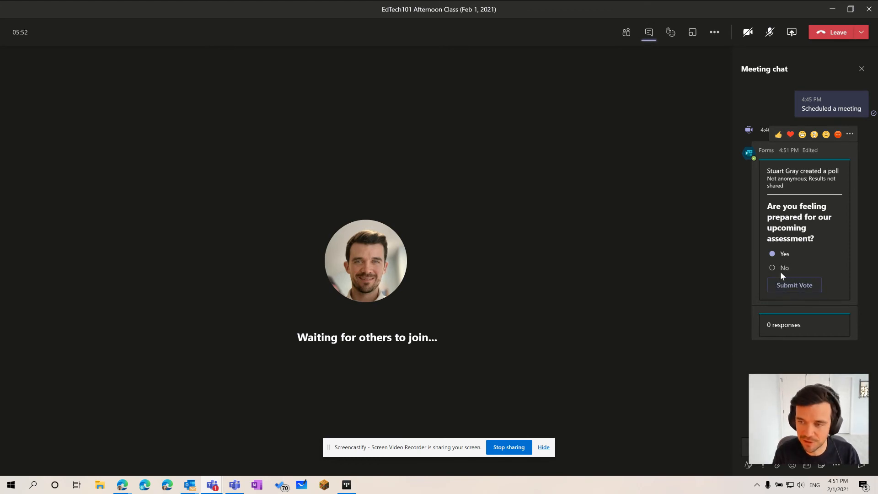
left_click(789, 283)
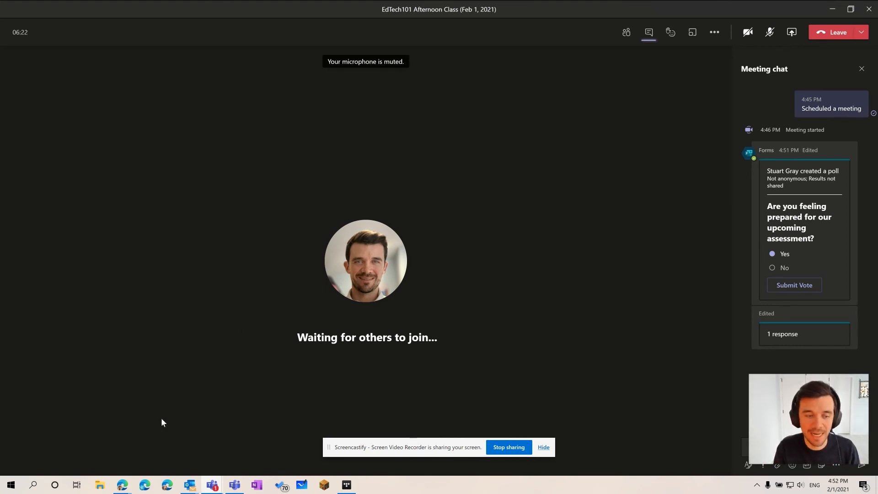
Switch to the Edge browser, load office.com in a new tab and open Microsoft Forms to view the recent forms.
mouse_move(124, 489)
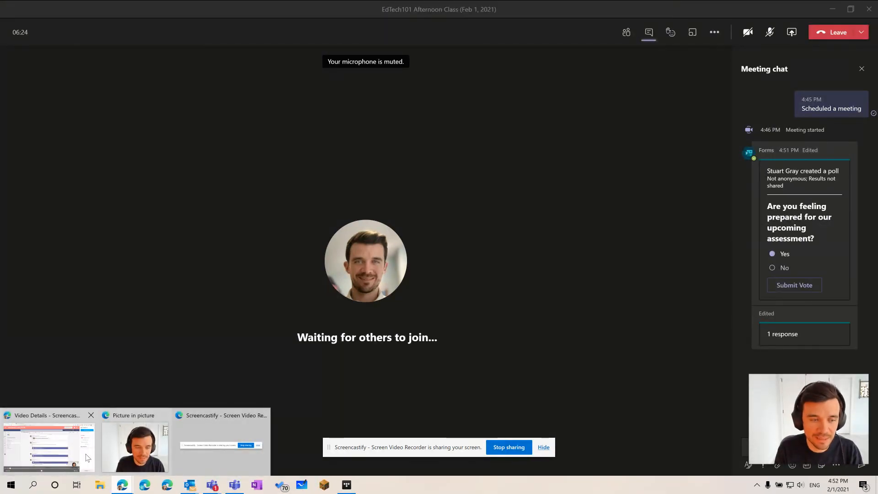
left_click(71, 447)
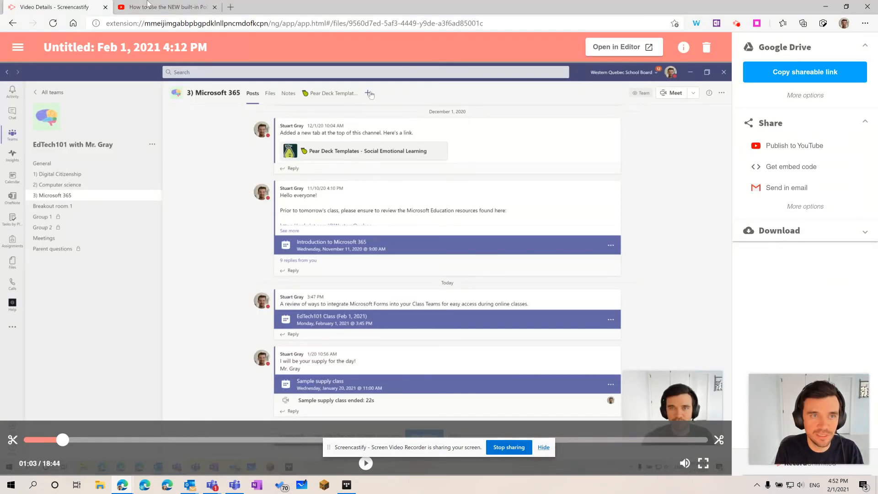
left_click(231, 7)
type("off")
key("Return")
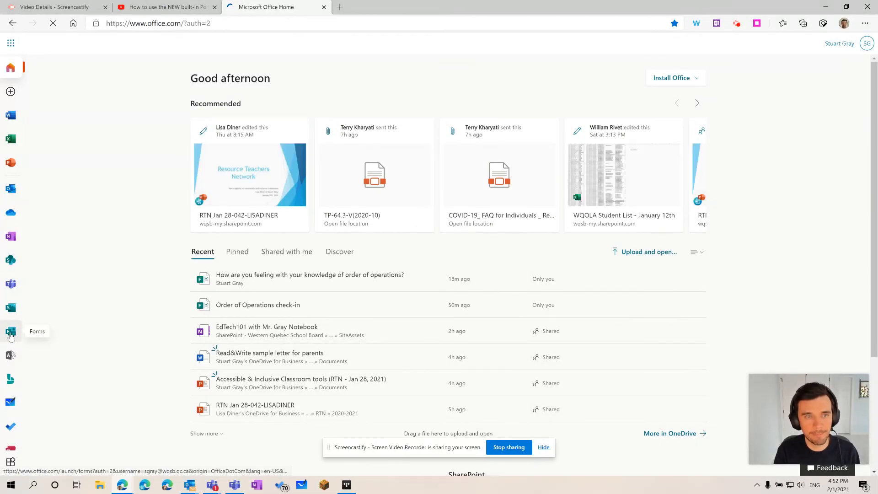
left_click(11, 334)
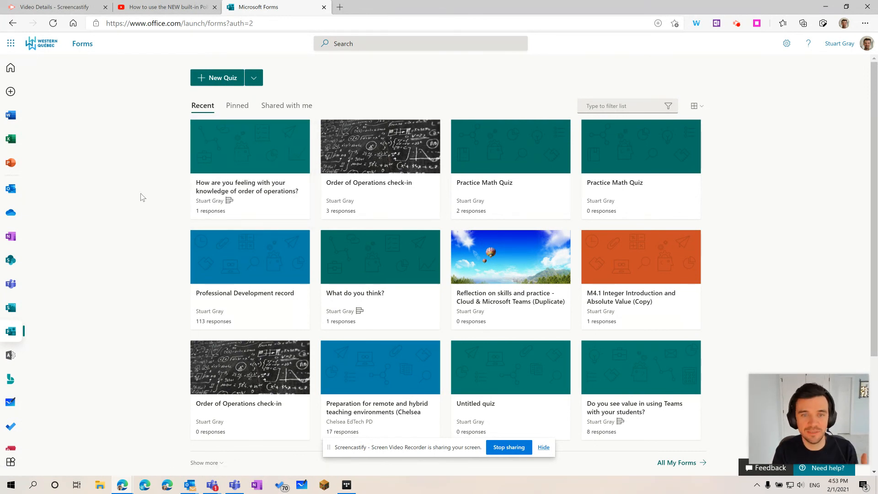
Return to the EdTech101 Afternoon Class meeting window in Microsoft Teams.
mouse_move(212, 484)
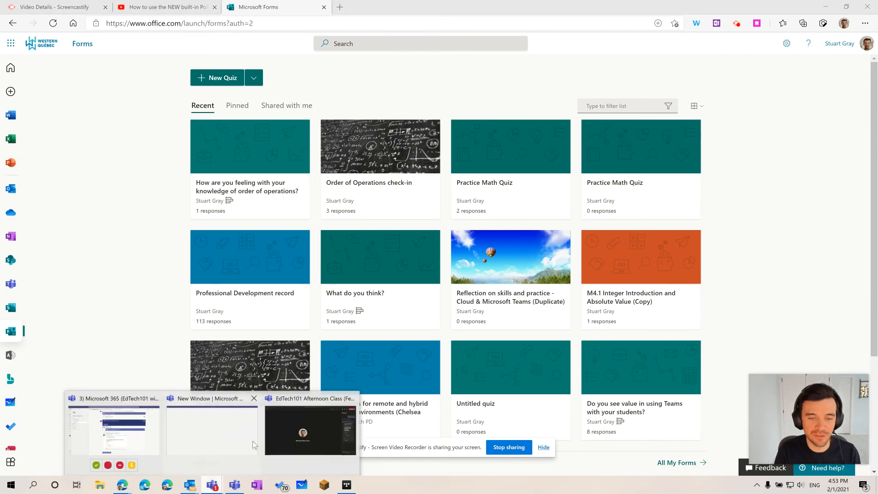
left_click(290, 426)
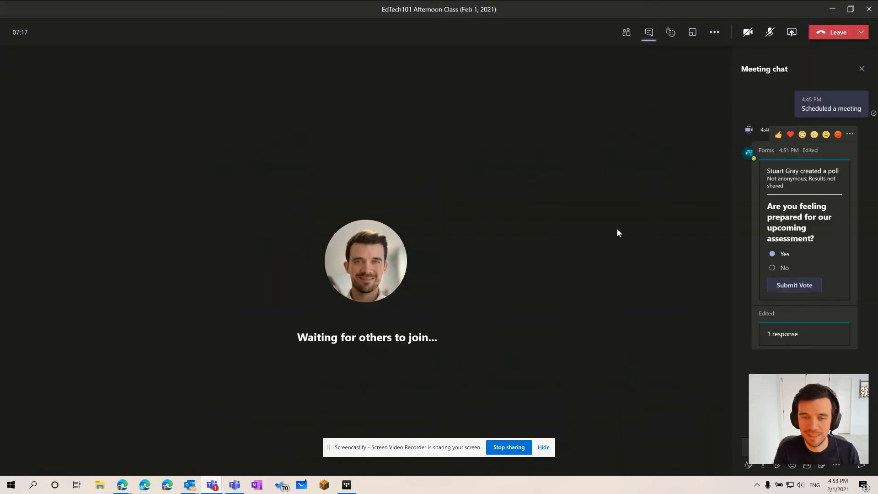